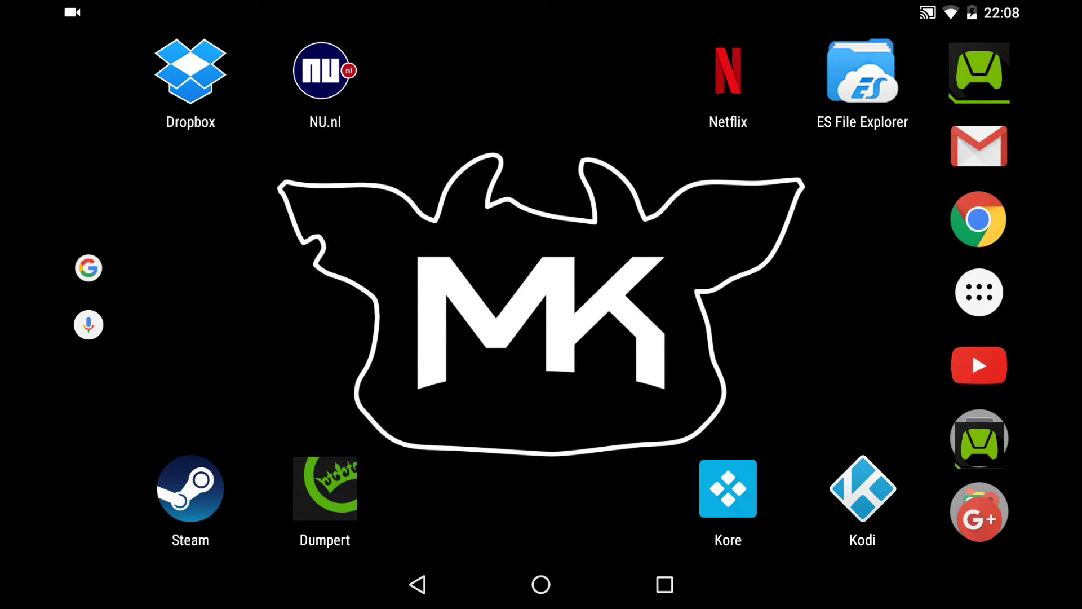
- Launch Kore and connect the remote to the HTPC host from the media center list
{"action": "left_click", "coordinate": [728, 488]}
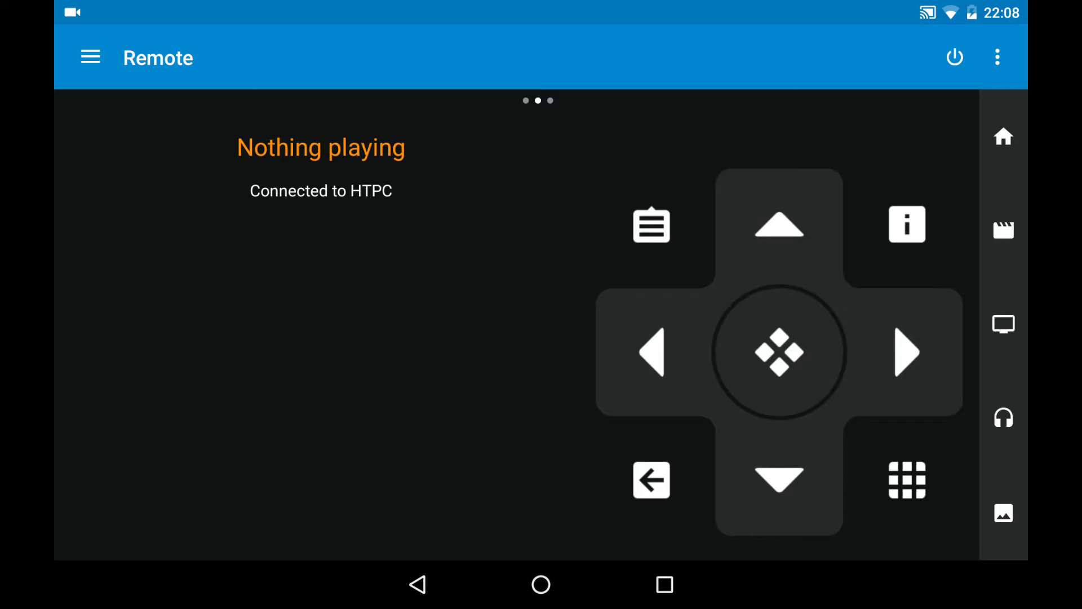
{"action": "left_click", "coordinate": [91, 58]}
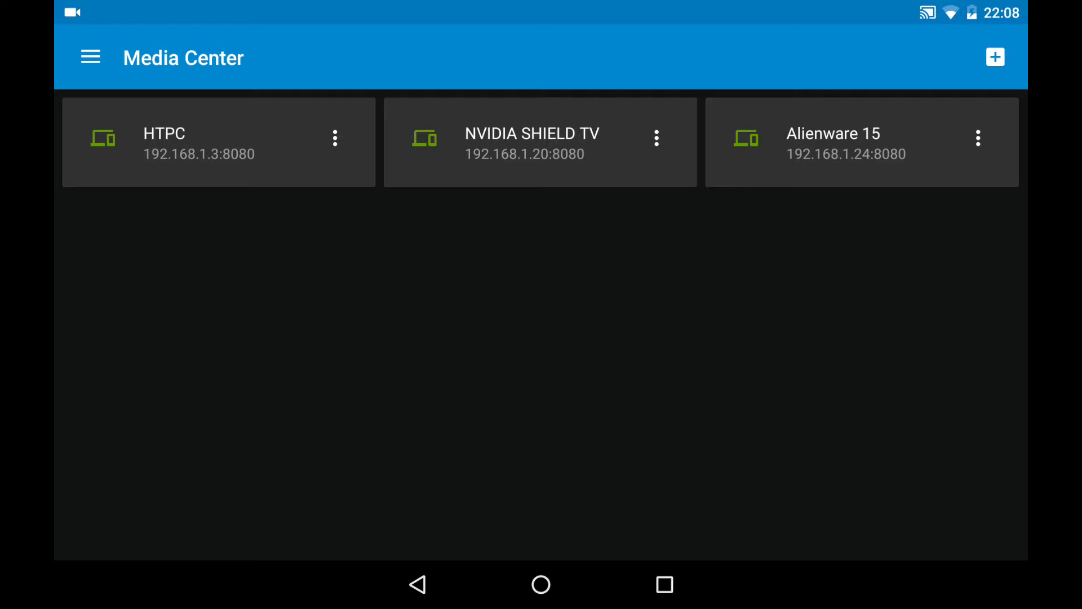
{"action": "left_click", "coordinate": [195, 142]}
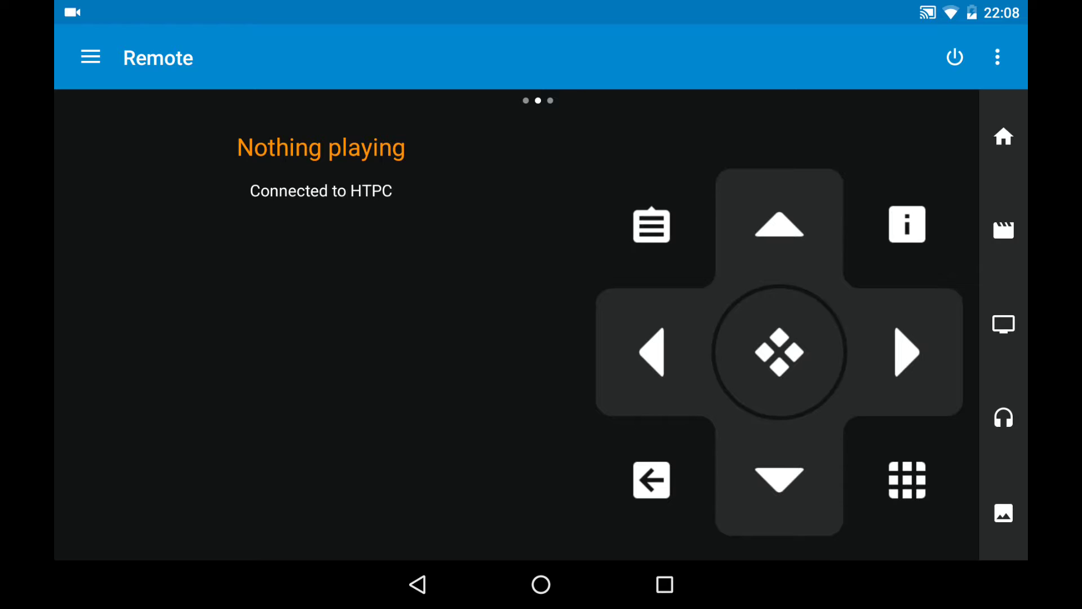
- Share the Dimitri Vegas & Like Mike vs Ummet Ozcan video from Watch It Again to Kodi
{"action": "left_click", "coordinate": [541, 584]}
{"action": "left_click", "coordinate": [979, 364]}
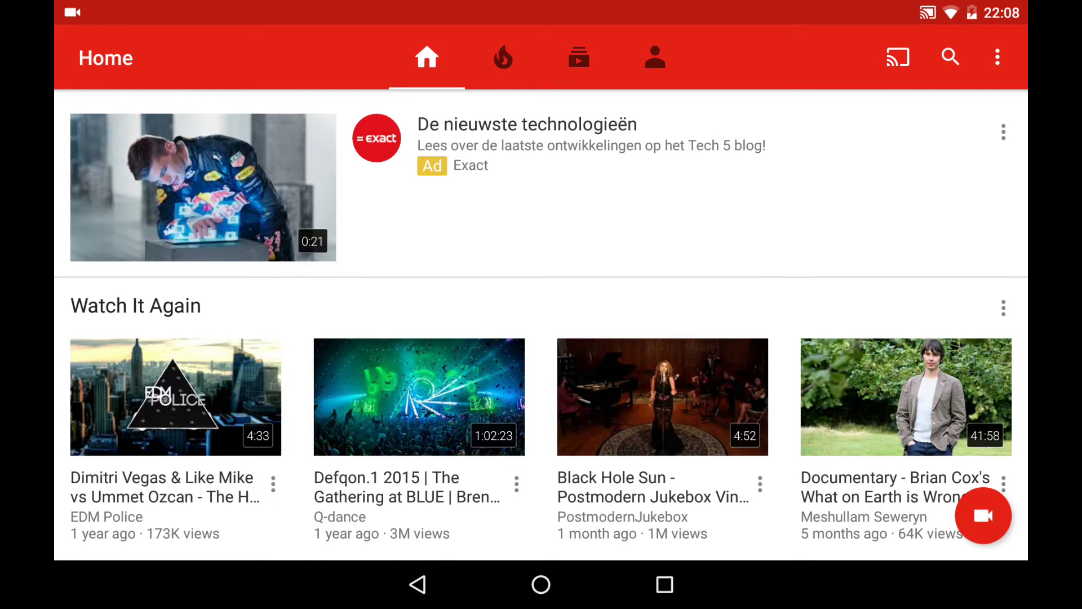
{"action": "scroll", "coordinate": [541, 338], "scroll_direction": "down", "scroll_amount": 3}
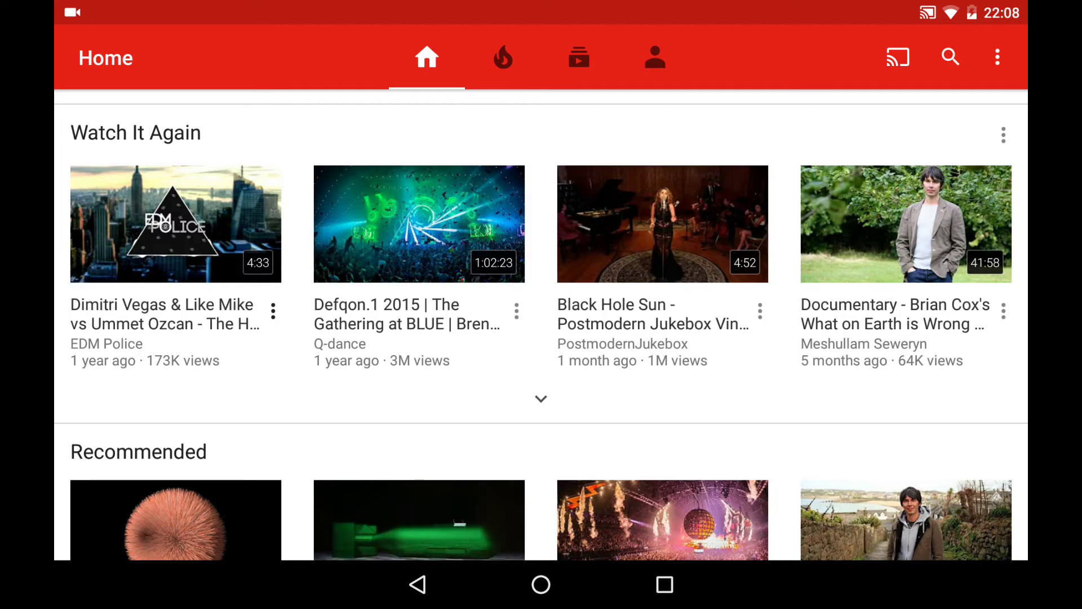
{"action": "left_click", "coordinate": [274, 312]}
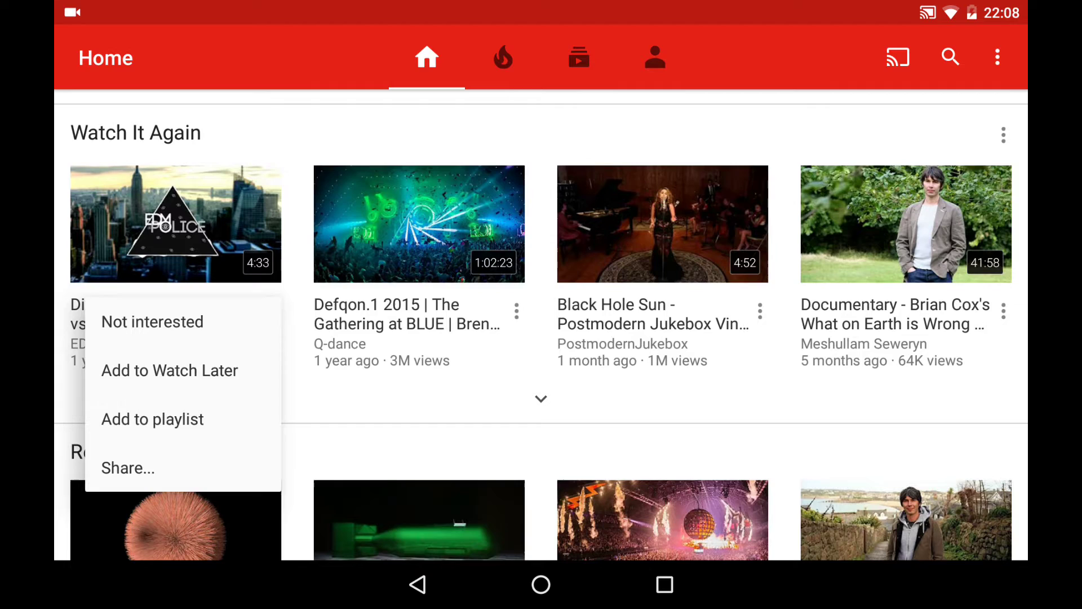
{"action": "left_click", "coordinate": [128, 468]}
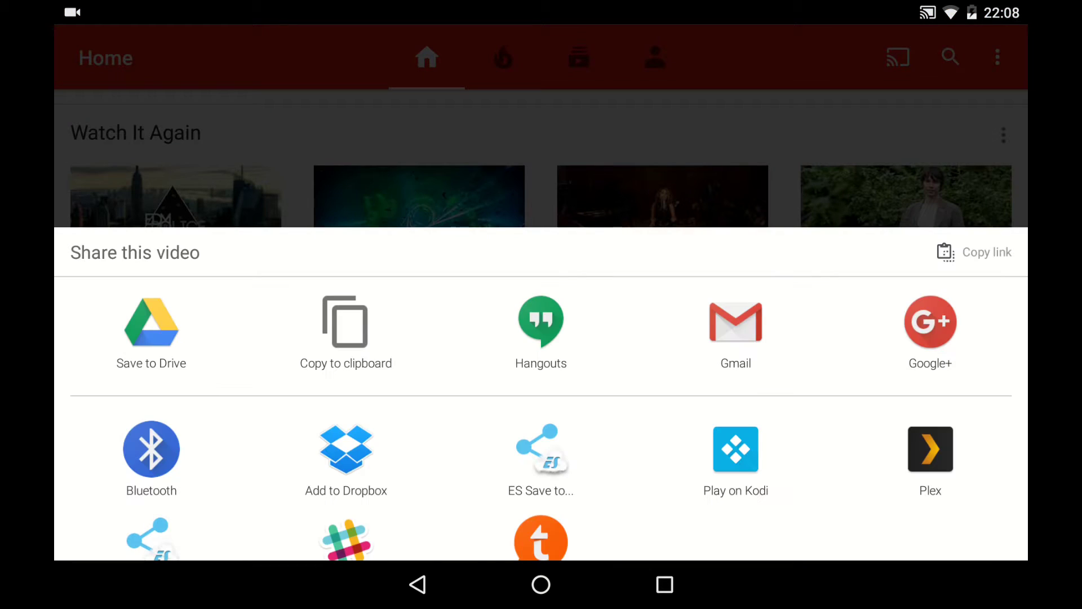
{"action": "left_click_drag", "start_coordinate": [541, 423], "coordinate": [542, 169]}
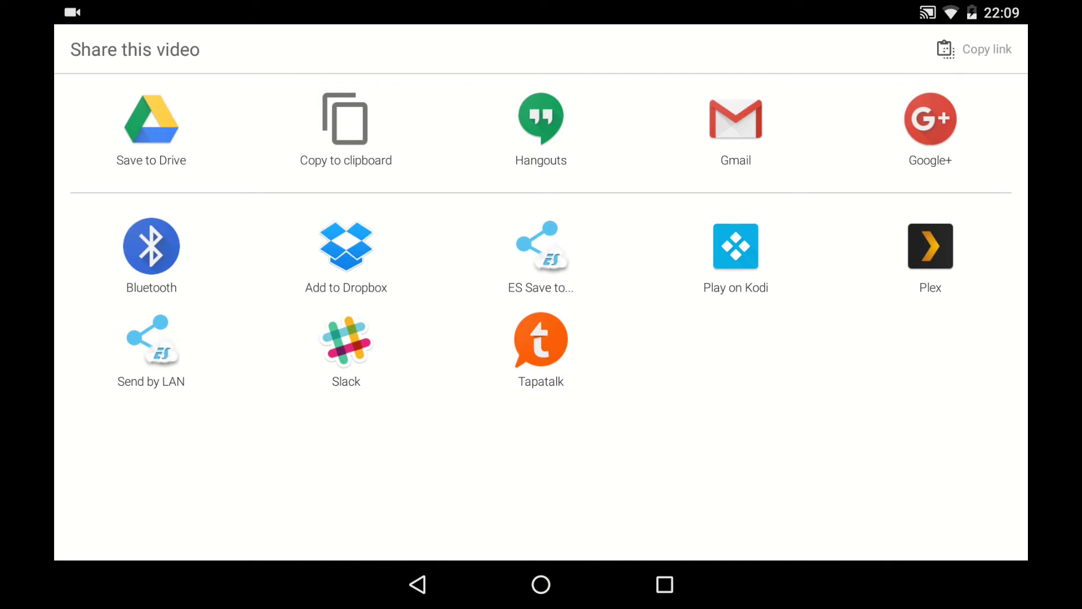
{"action": "key", "text": "Escape"}
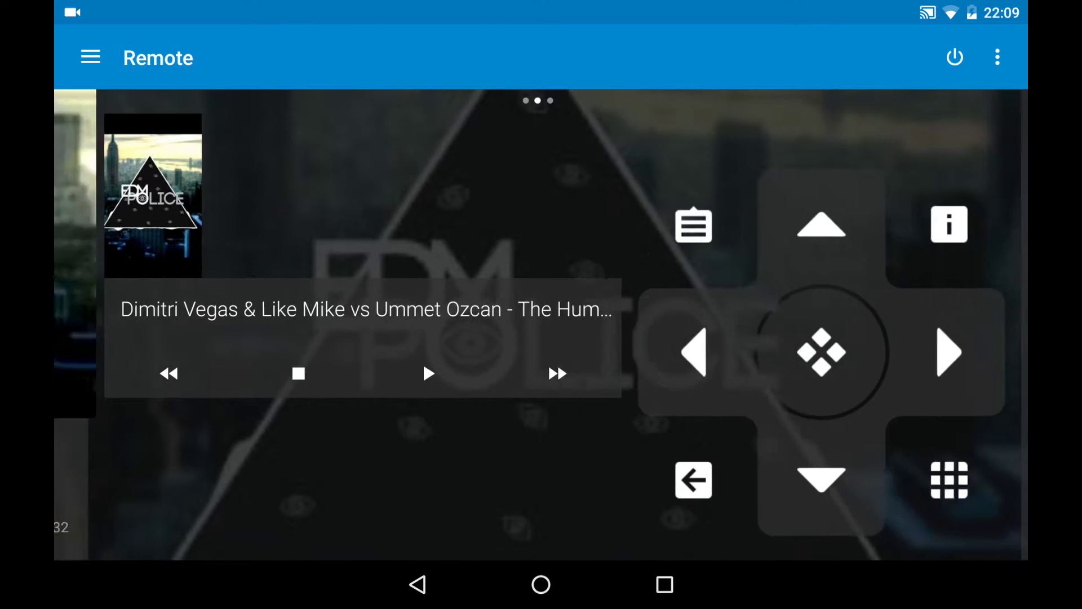
- Show Kore's Now playing page for 'The Hum (Andres Fresko x Skellism Remix)', 4:32
{"action": "left_click_drag", "start_coordinate": [254, 338], "coordinate": [761, 339]}
{"action": "scroll", "coordinate": [541, 423], "scroll_direction": "down", "scroll_amount": 3}
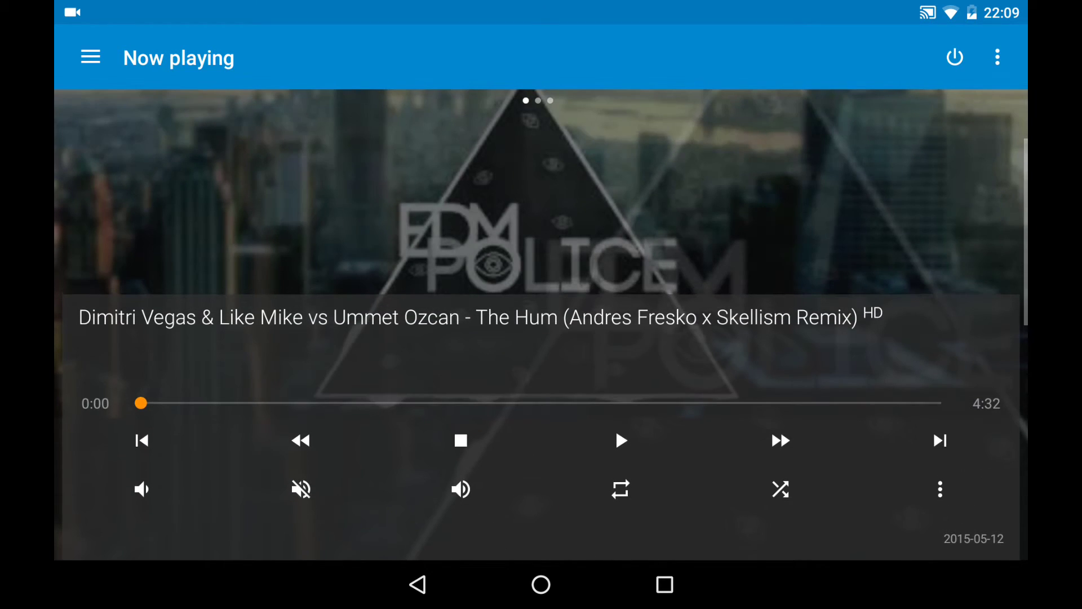
{"action": "scroll", "coordinate": [615, 434], "scroll_direction": "up", "scroll_amount": 3}
{"action": "mouse_move", "coordinate": [761, 338]}
{"action": "left_mouse_down"}
{"action": "mouse_move", "coordinate": [254, 339]}
{"action": "mouse_move", "coordinate": [760, 338]}
{"action": "left_mouse_up"}
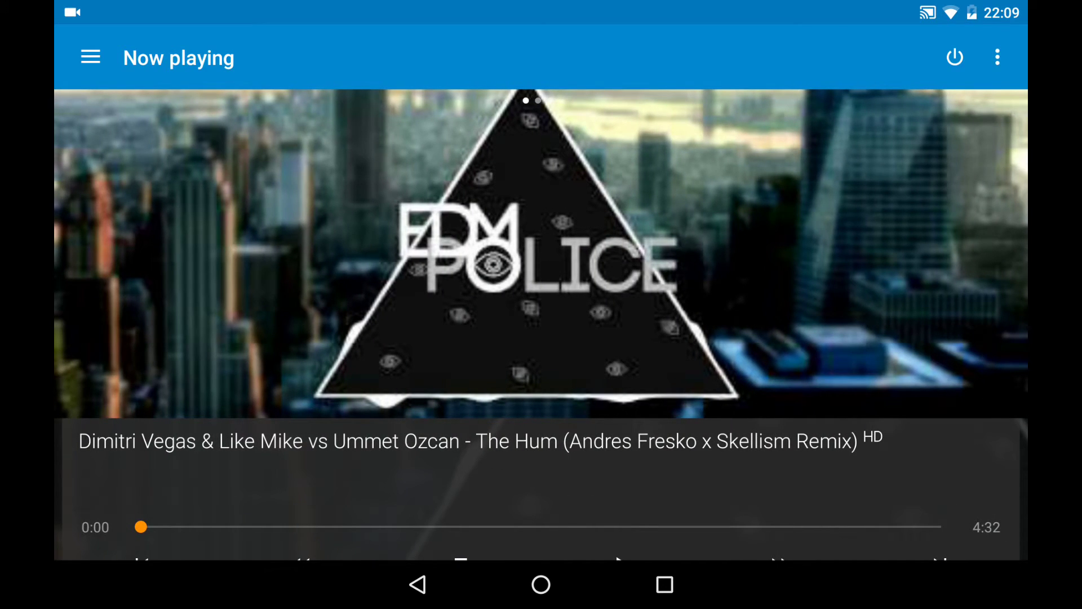
- Share the Defqon.1 2015 video from YouTube Home to Kodi, queuing it
{"action": "left_click", "coordinate": [541, 585]}
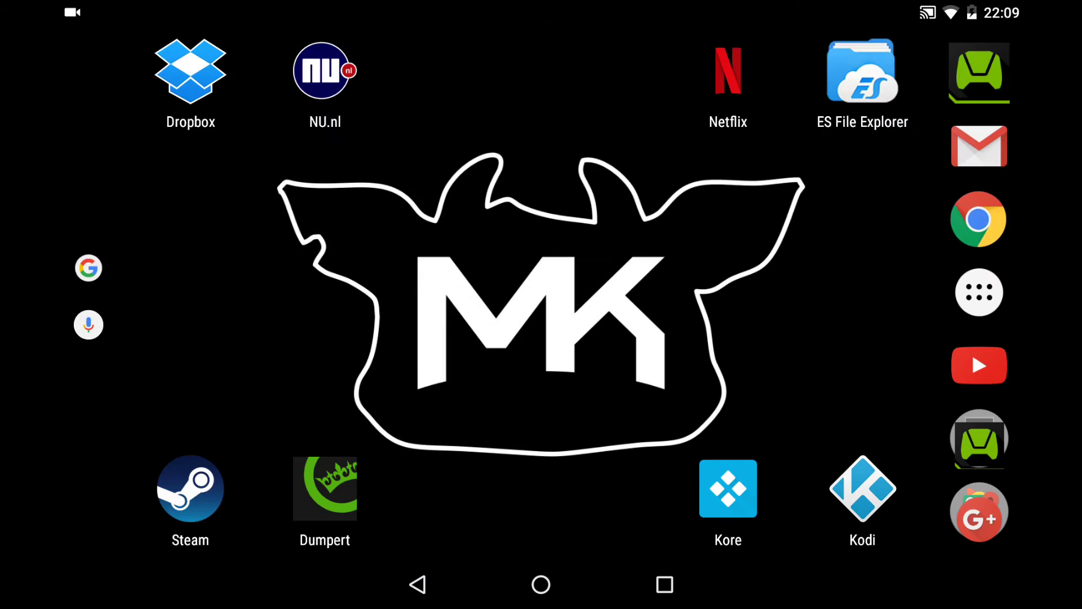
{"action": "left_click", "coordinate": [979, 365]}
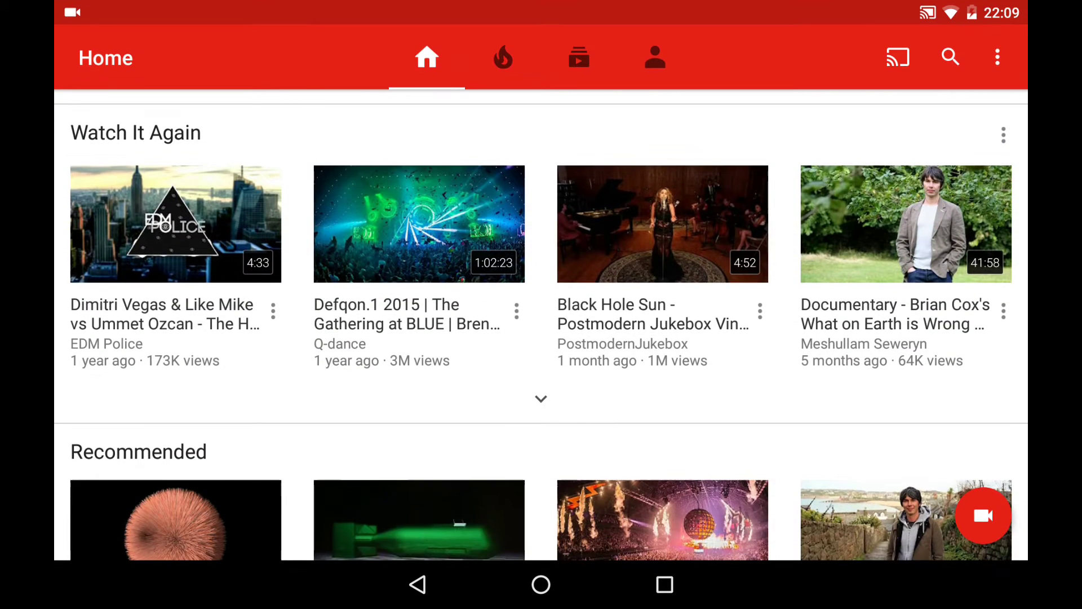
{"action": "left_click", "coordinate": [516, 312]}
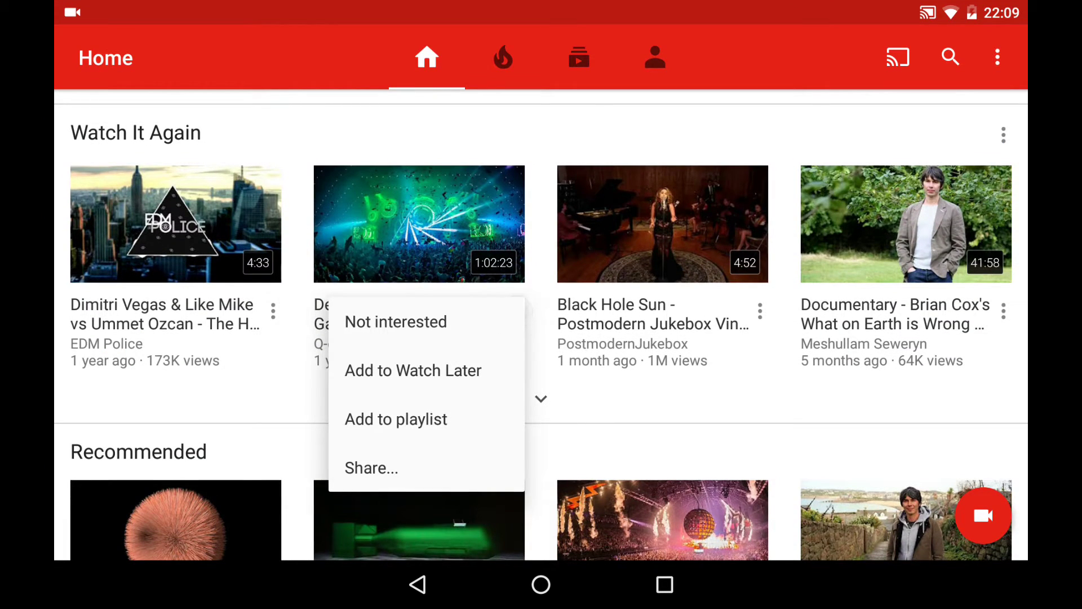
{"action": "left_click", "coordinate": [372, 468]}
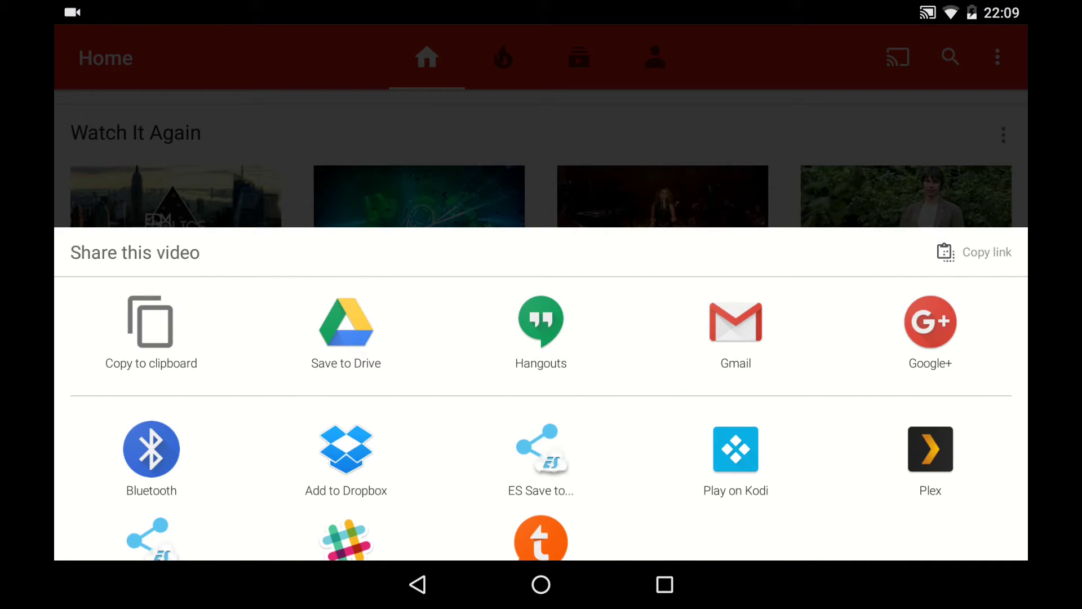
{"action": "key", "text": "Escape"}
{"action": "key", "text": "alt+Tab"}
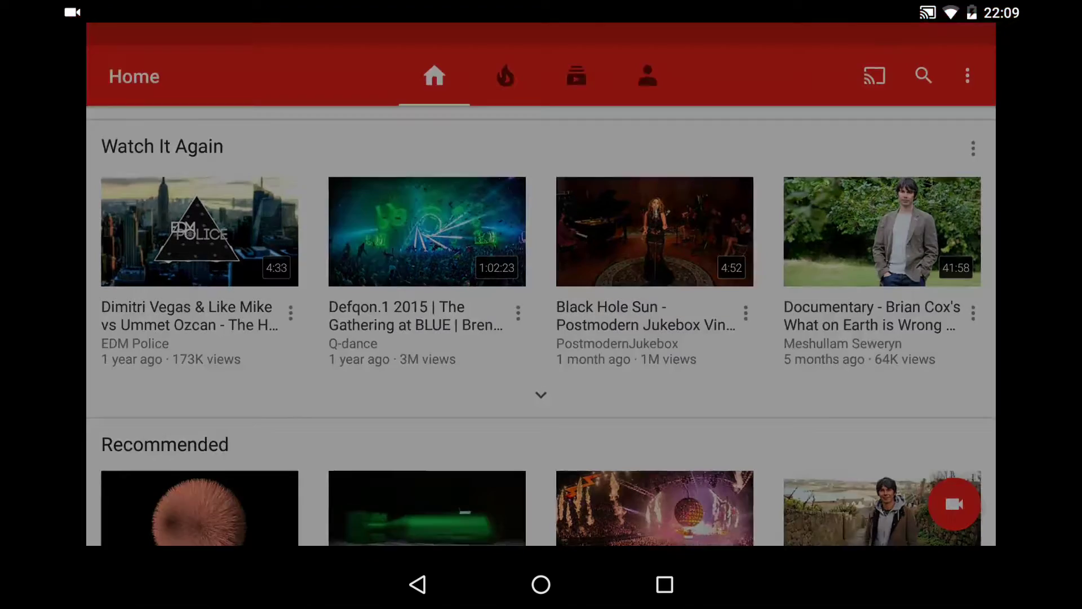
{"action": "left_click_drag", "start_coordinate": [541, 339], "coordinate": [534, 338]}
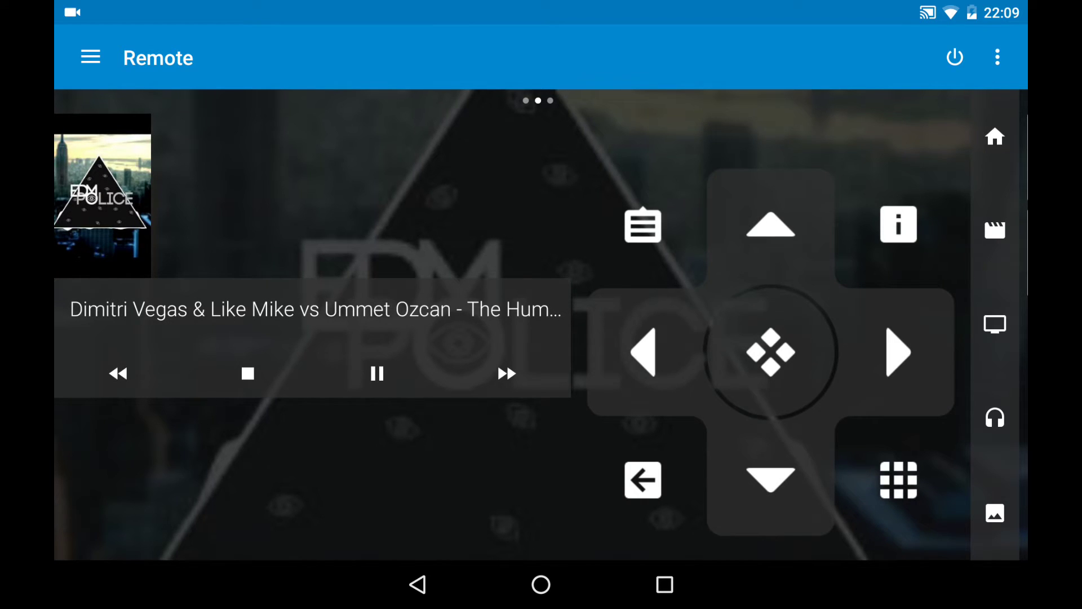
{"action": "left_click_drag", "start_coordinate": [760, 338], "coordinate": [253, 339]}
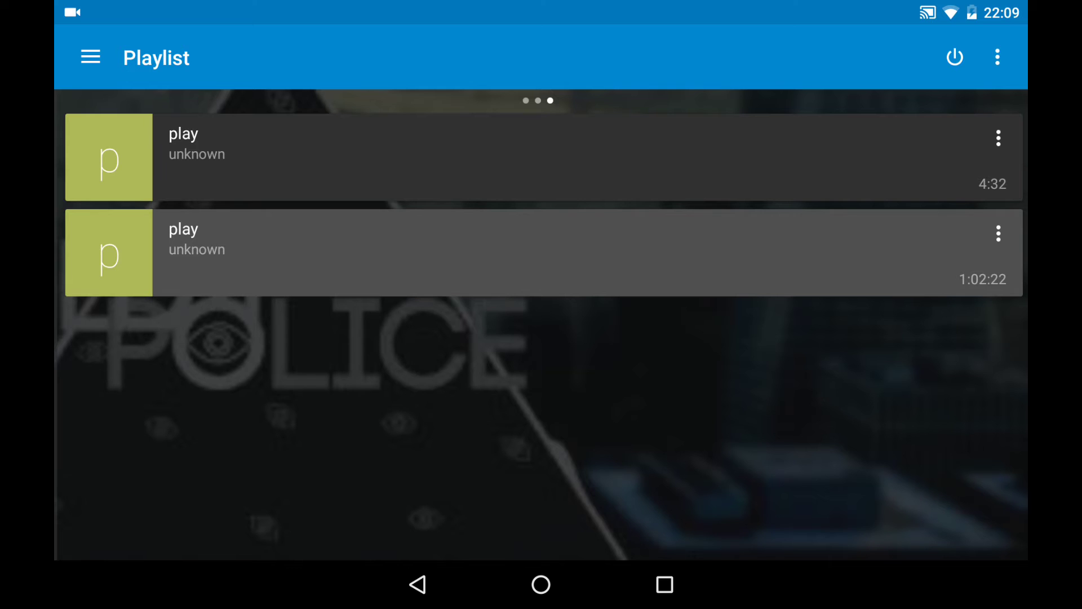
{"action": "left_click_drag", "start_coordinate": [68, 338], "coordinate": [136, 339]}
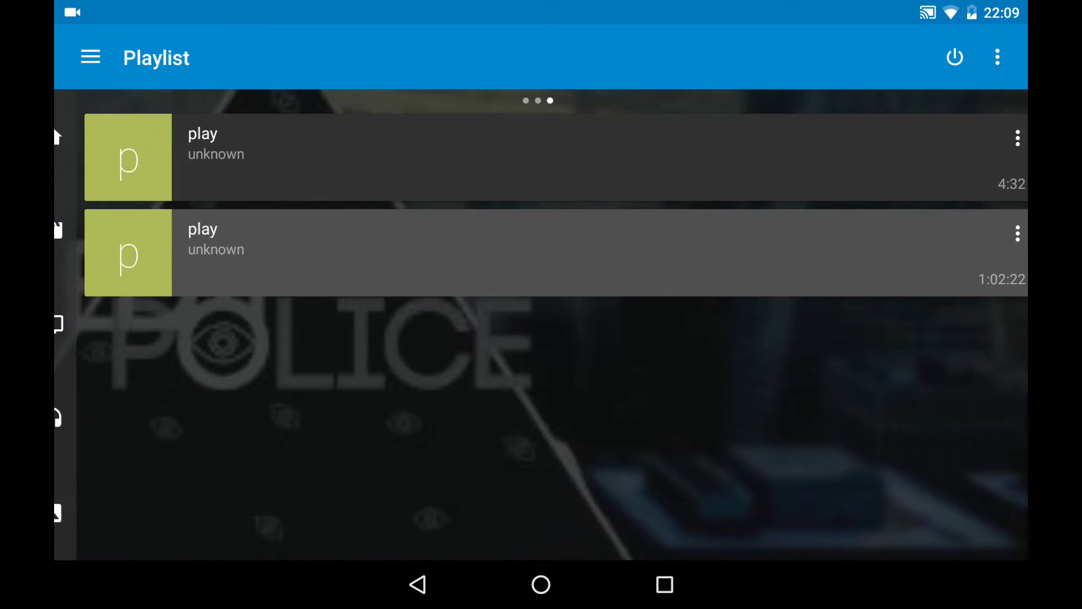
{"action": "left_click_drag", "start_coordinate": [170, 339], "coordinate": [761, 338]}
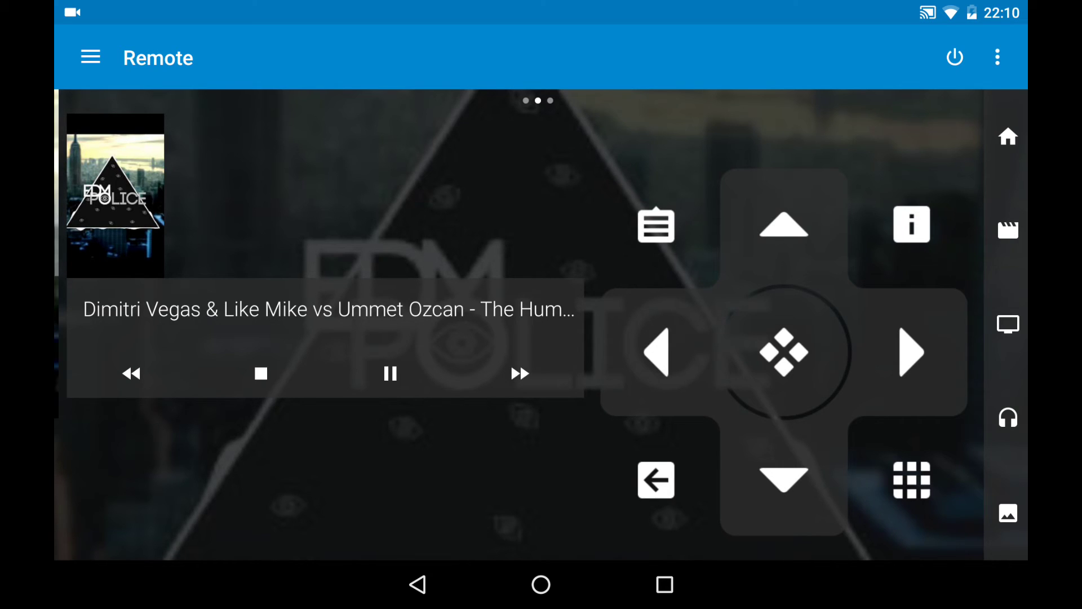
- Skip to the Defqon.1 2015 Brennan Heart set (1:02:22) and check both videos are queued
{"action": "left_click_drag", "start_coordinate": [339, 465], "coordinate": [845, 466]}
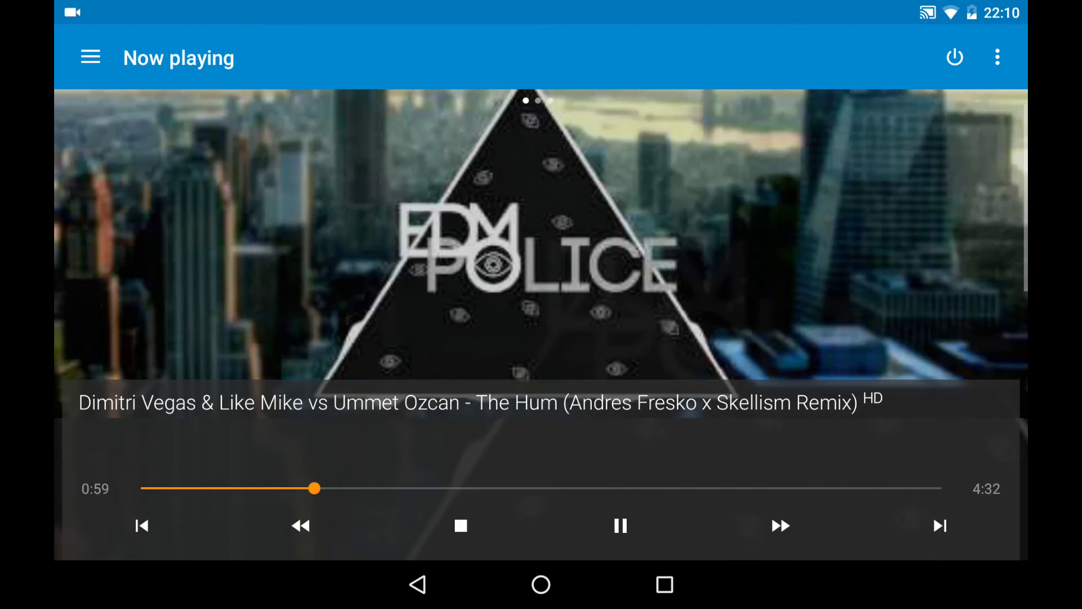
{"action": "scroll", "coordinate": [541, 338], "scroll_direction": "down", "scroll_amount": 5}
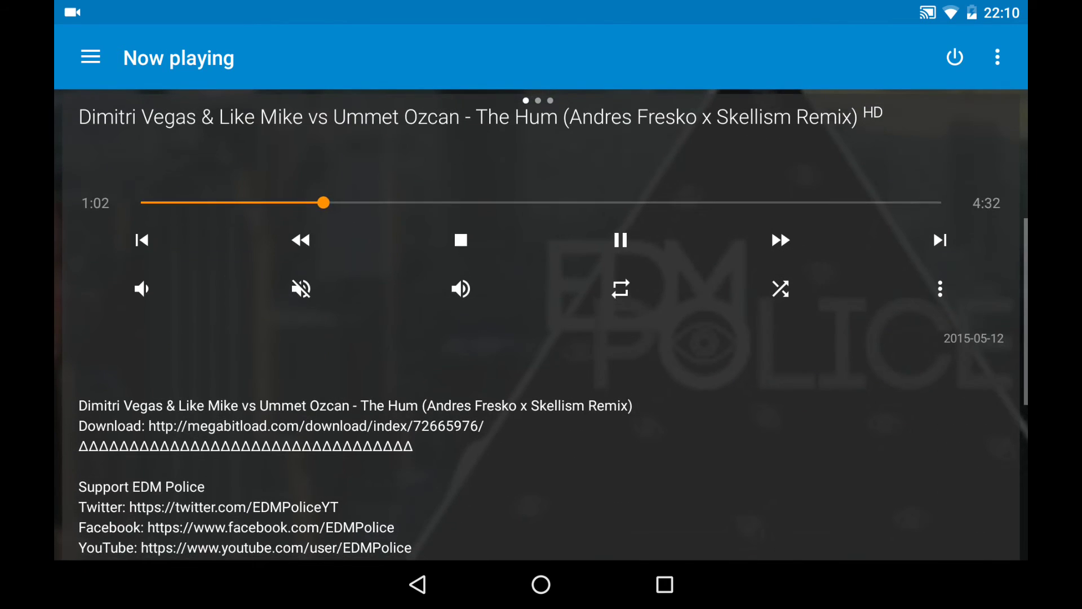
{"action": "scroll", "coordinate": [541, 339], "scroll_direction": "down", "scroll_amount": 5}
{"action": "scroll", "coordinate": [541, 338], "scroll_direction": "down", "scroll_amount": 5}
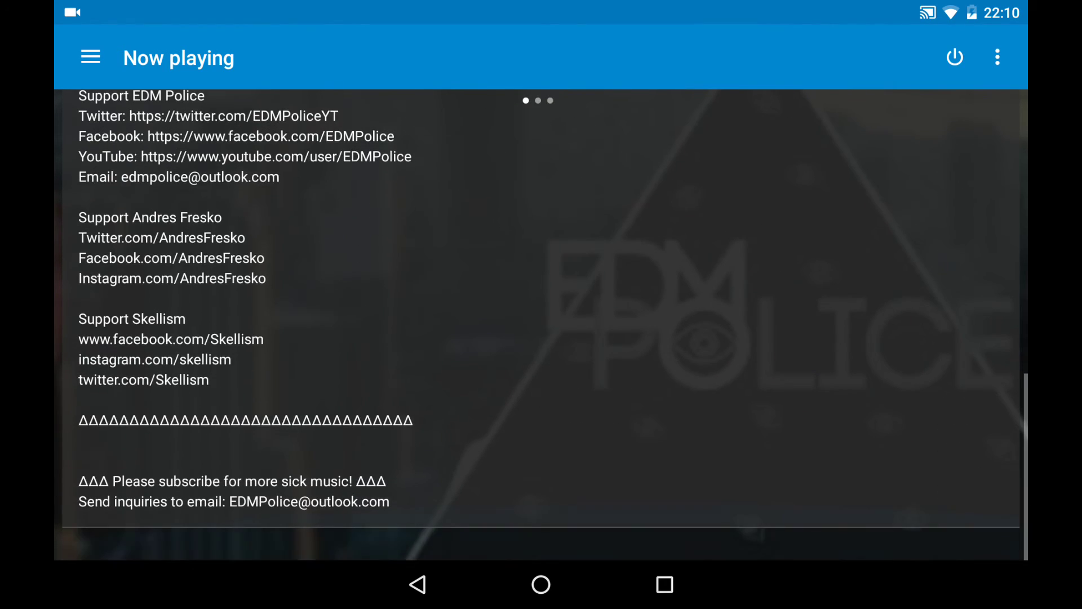
{"action": "scroll", "coordinate": [542, 338], "scroll_direction": "up", "scroll_amount": 5}
{"action": "scroll", "coordinate": [541, 339], "scroll_direction": "up", "scroll_amount": 5}
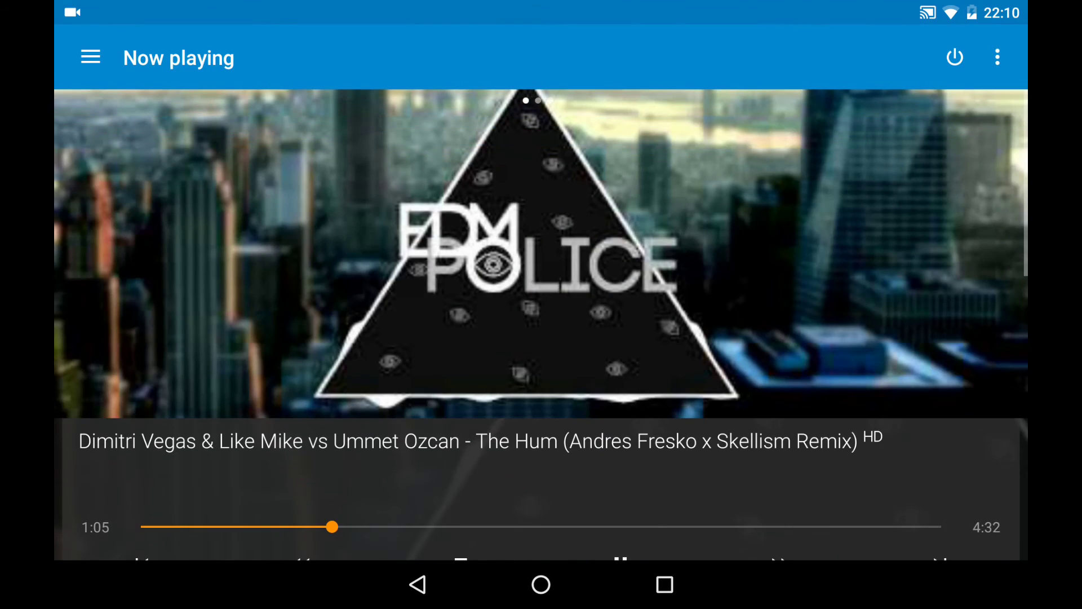
{"action": "scroll", "coordinate": [541, 339], "scroll_direction": "down", "scroll_amount": 5}
{"action": "scroll", "coordinate": [542, 338], "scroll_direction": "down", "scroll_amount": 3}
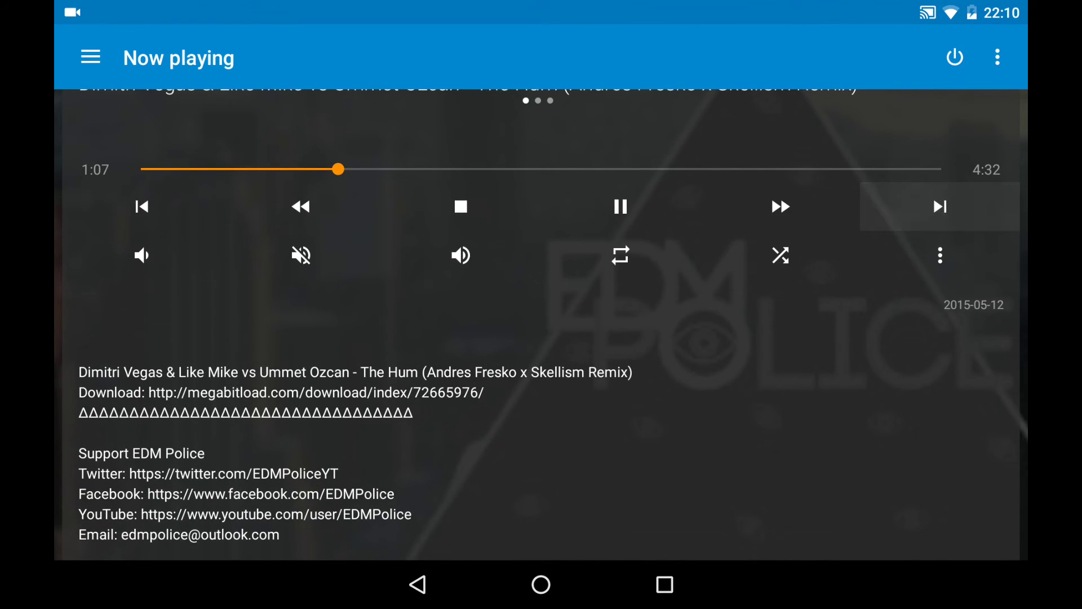
{"action": "left_click", "coordinate": [941, 207]}
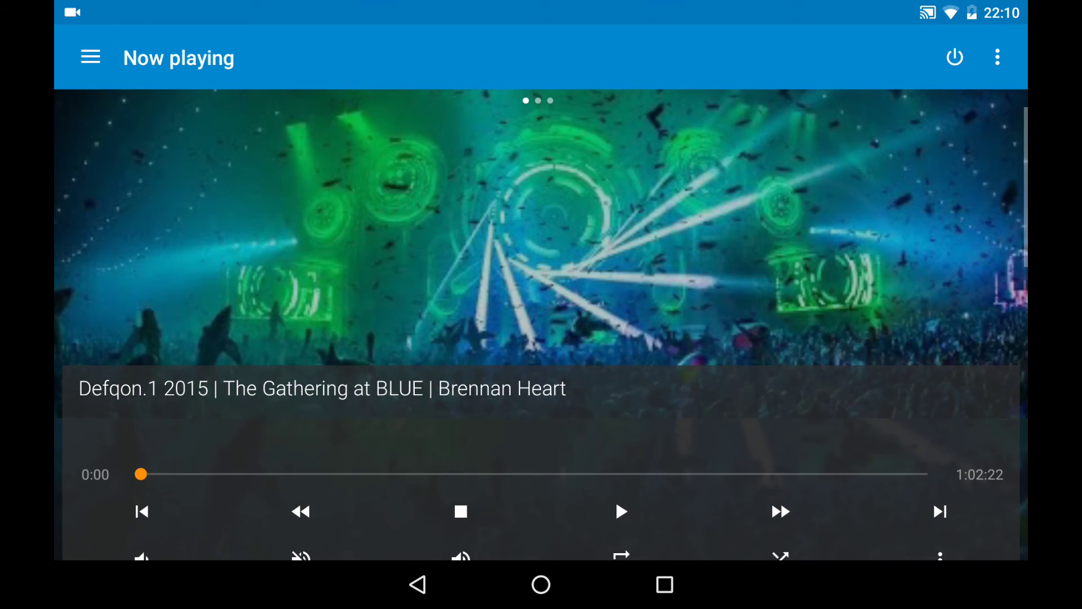
{"action": "left_click_drag", "start_coordinate": [761, 253], "coordinate": [169, 253]}
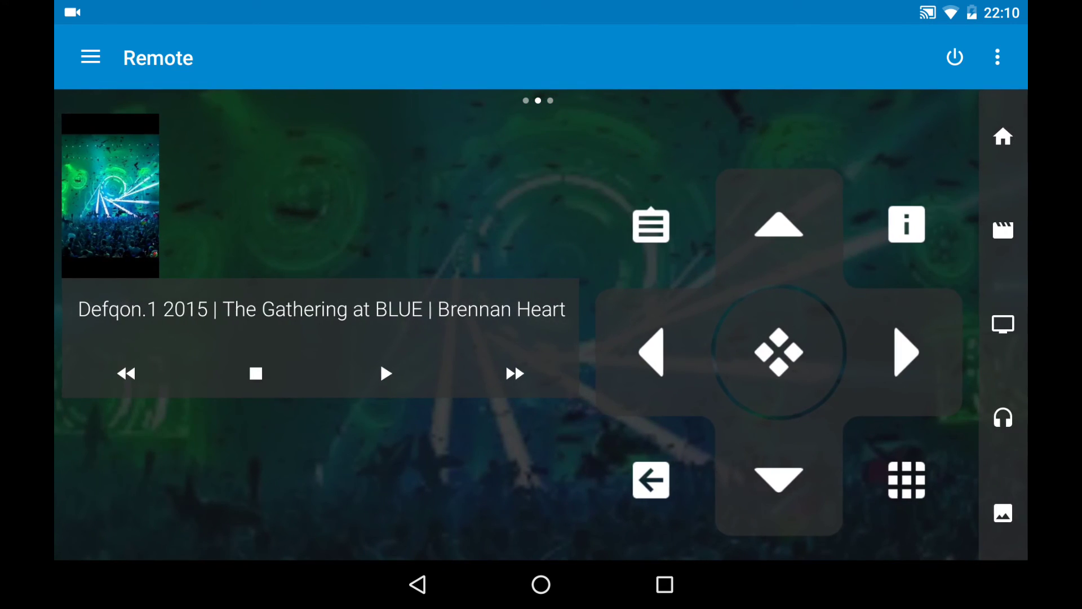
{"action": "mouse_move", "coordinate": [762, 254]}
{"action": "left_mouse_down"}
{"action": "mouse_move", "coordinate": [170, 255]}
{"action": "mouse_move", "coordinate": [761, 254]}
{"action": "left_mouse_up"}
{"action": "left_click_drag", "start_coordinate": [169, 255], "coordinate": [761, 253]}
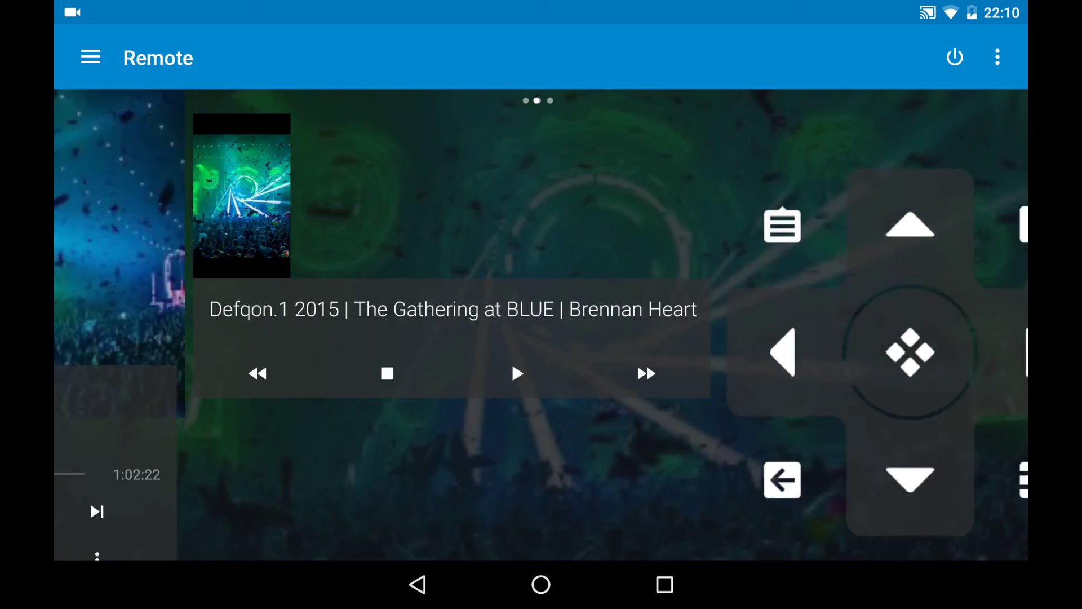